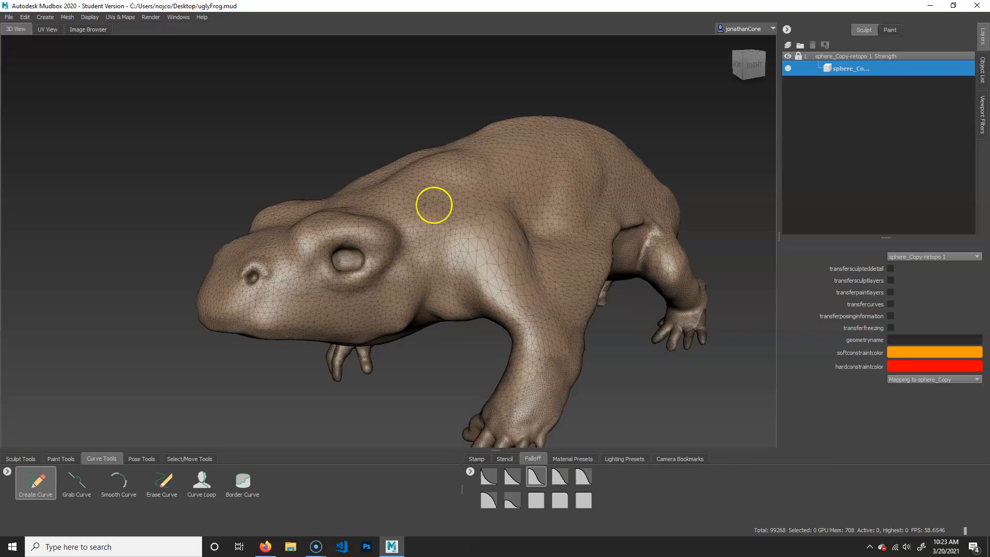
Activate the Create Curve tool for the frog mesh and switch its mirroring off.
{"action": "left_click_drag", "start_coordinate": [238, 342], "coordinate": [393, 337], "text": "alt"}
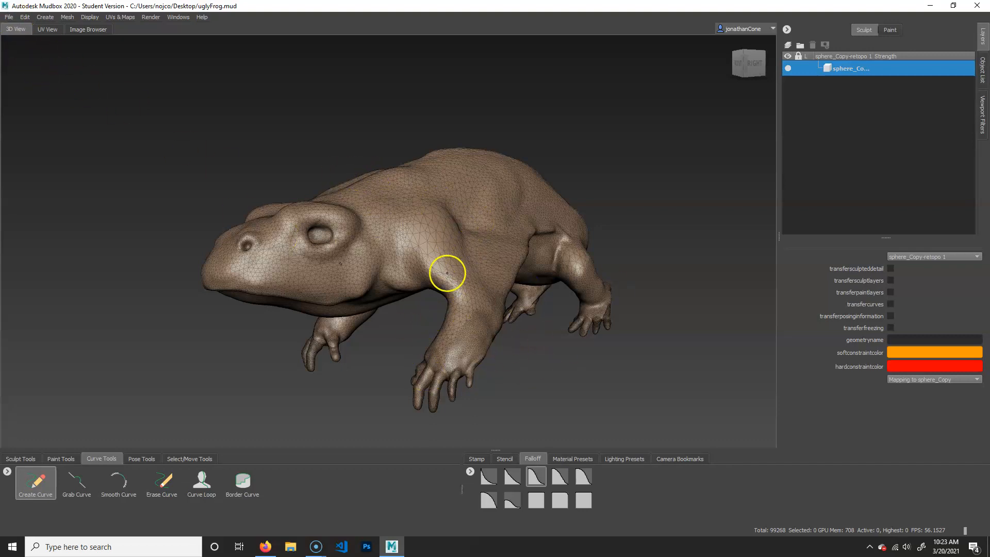
{"action": "left_click", "coordinate": [19, 458]}
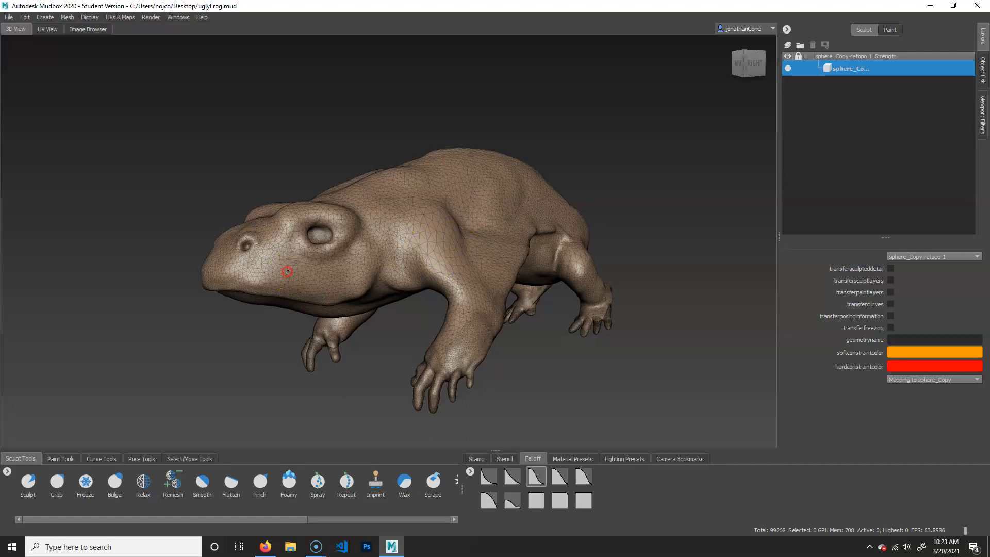
{"action": "scroll", "coordinate": [288, 272], "scroll_direction": "up", "scroll_amount": 3}
{"action": "left_click", "coordinate": [101, 459]}
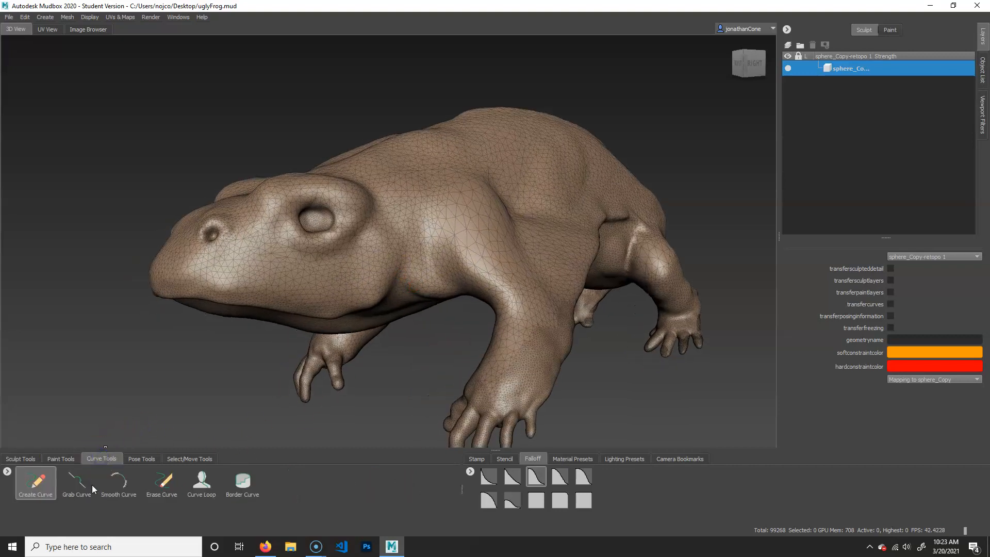
{"action": "left_click", "coordinate": [41, 468]}
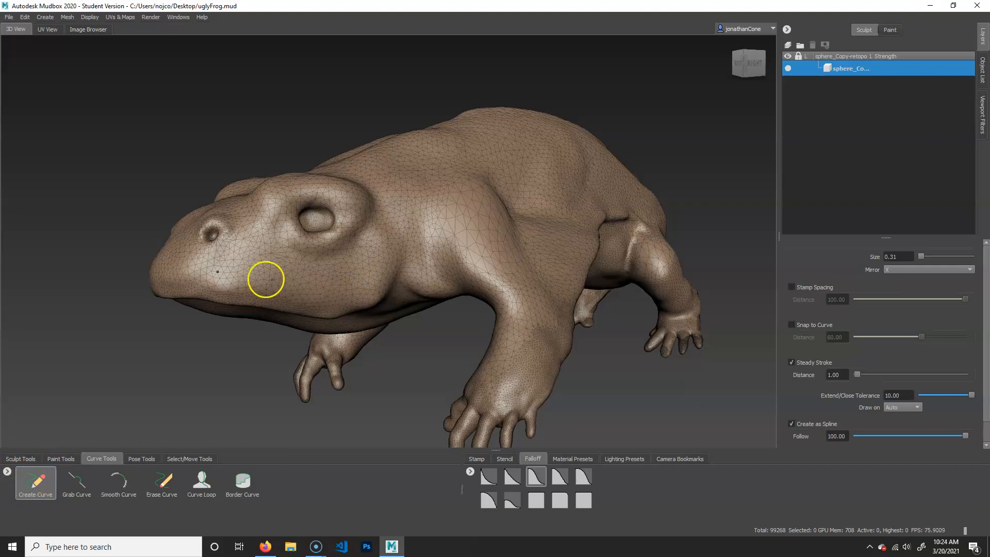
{"action": "scroll", "coordinate": [283, 283], "scroll_direction": "up", "scroll_amount": 3}
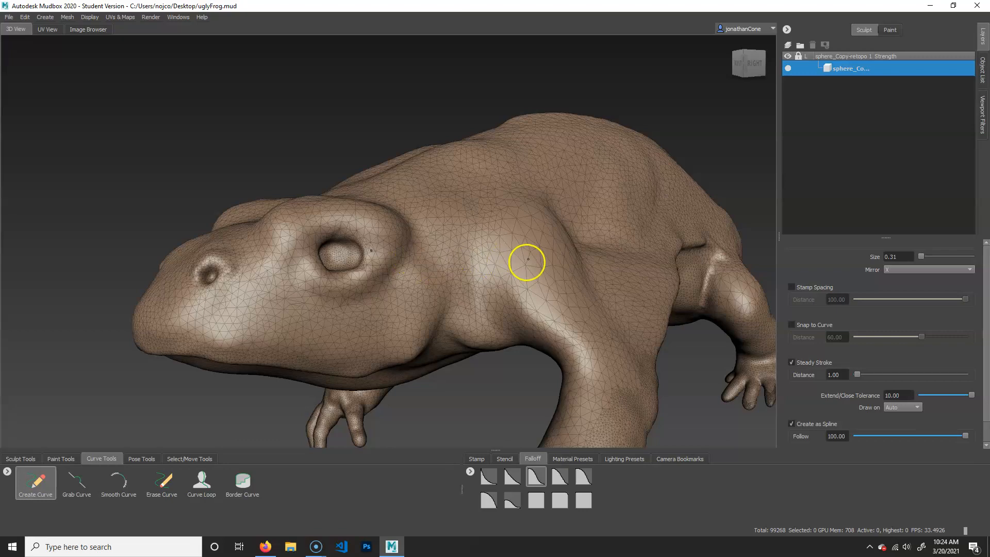
{"action": "left_click_drag", "start_coordinate": [371, 248], "coordinate": [500, 276], "text": "alt"}
{"action": "right_click_drag", "start_coordinate": [517, 294], "coordinate": [467, 294], "text": "alt"}
{"action": "left_click", "coordinate": [926, 269]}
{"action": "left_click", "coordinate": [915, 259]}
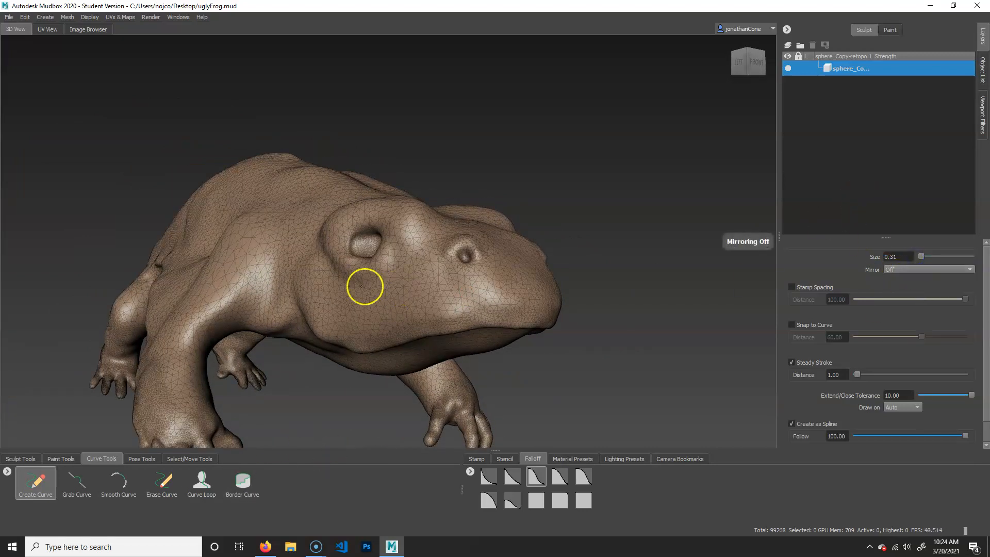
Draw a closed guide curve on the mesh around the frog's eye socket.
{"action": "left_click_drag", "start_coordinate": [294, 295], "coordinate": [345, 309], "text": "alt"}
{"action": "mouse_move", "coordinate": [345, 310]}
{"action": "right_mouse_down", "text": "alt"}
{"action": "mouse_move", "coordinate": [424, 314]}
{"action": "mouse_move", "coordinate": [351, 312]}
{"action": "right_mouse_up", "text": "alt"}
{"action": "left_click_drag", "start_coordinate": [352, 312], "coordinate": [263, 375], "text": "alt"}
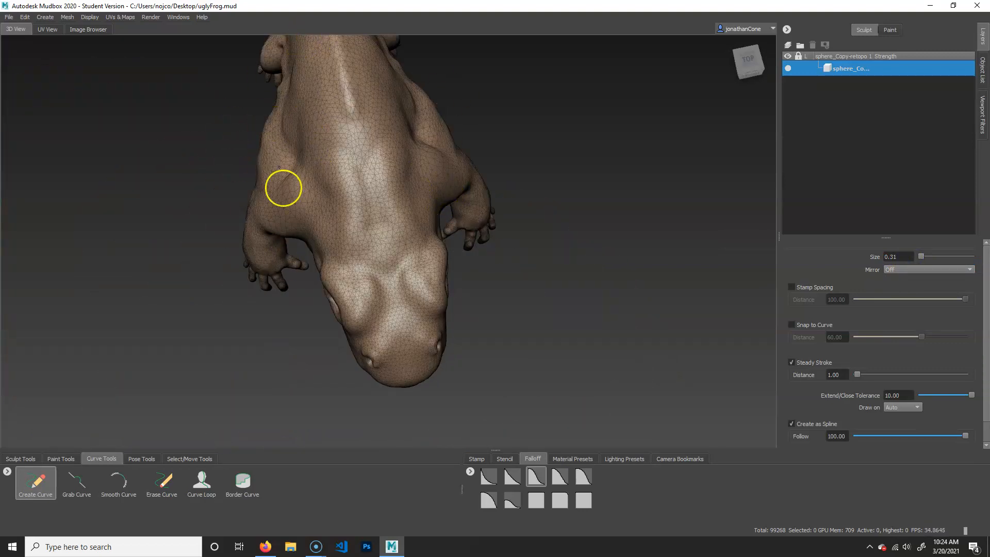
{"action": "left_click_drag", "start_coordinate": [442, 279], "coordinate": [341, 294], "text": "alt"}
{"action": "right_click_drag", "start_coordinate": [340, 294], "coordinate": [582, 305], "text": "alt"}
{"action": "middle_click_drag", "start_coordinate": [583, 305], "coordinate": [475, 299], "text": "alt"}
{"action": "left_click_drag", "start_coordinate": [475, 298], "coordinate": [336, 283], "text": "alt"}
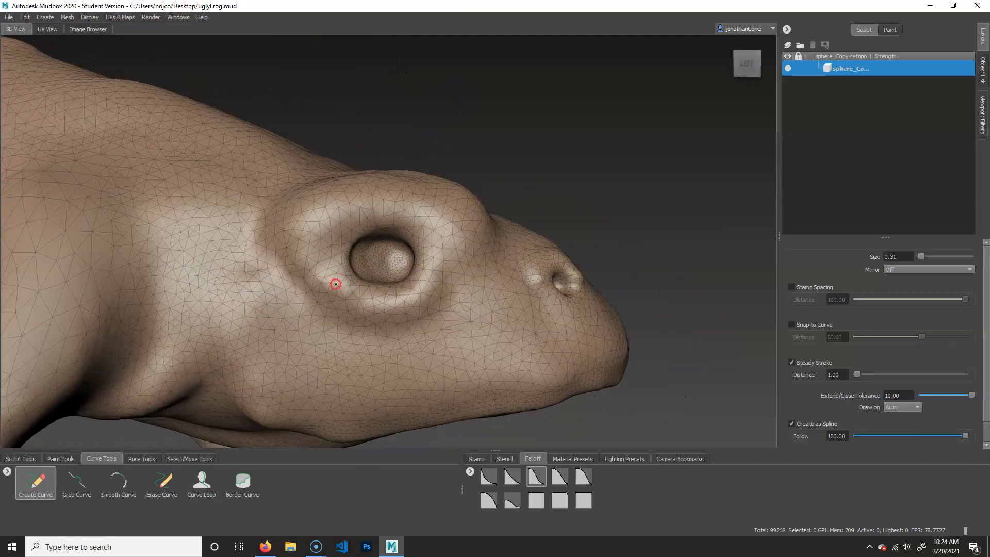
{"action": "right_click_drag", "start_coordinate": [336, 283], "coordinate": [374, 211], "text": "alt"}
{"action": "left_click", "coordinate": [376, 215]}
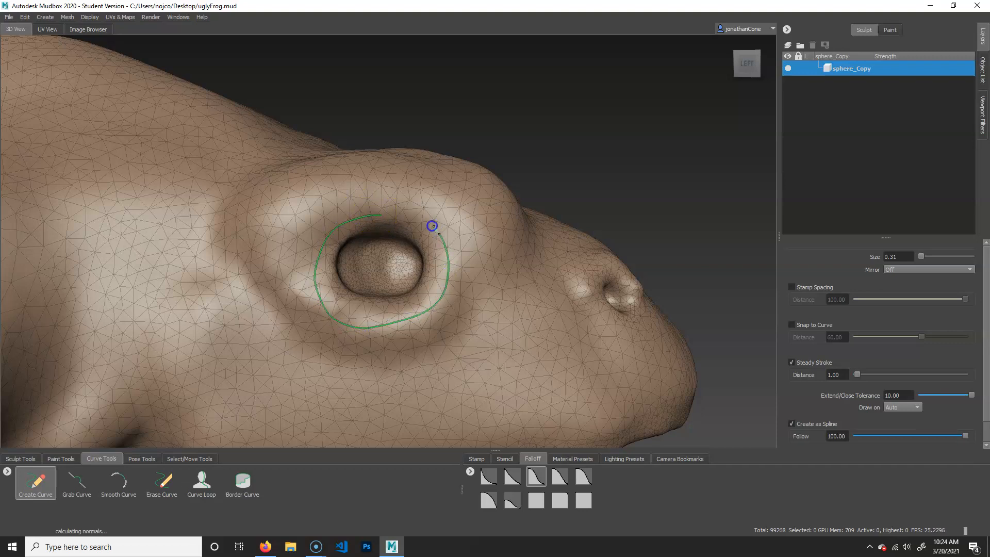
Draw a closed guide curve around the nostril on the same side of the head.
{"action": "left_click_drag", "start_coordinate": [425, 336], "coordinate": [493, 313], "text": "alt"}
{"action": "right_click_drag", "start_coordinate": [493, 312], "coordinate": [454, 328], "text": "alt"}
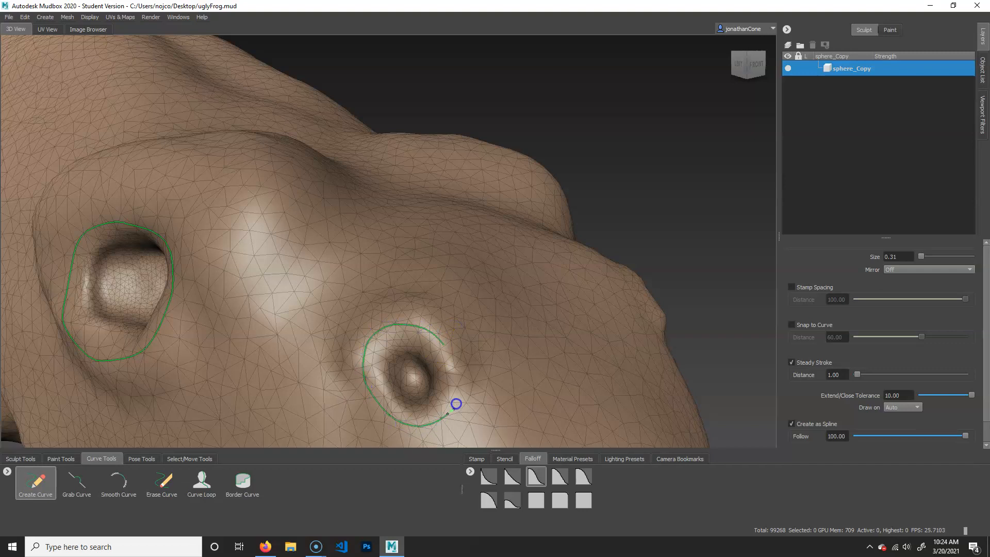
{"action": "mouse_move", "coordinate": [480, 365]}
{"action": "left_mouse_down", "text": "alt"}
{"action": "mouse_move", "coordinate": [398, 354]}
{"action": "mouse_move", "coordinate": [425, 336]}
{"action": "mouse_move", "coordinate": [414, 307]}
{"action": "left_mouse_up", "text": "alt"}
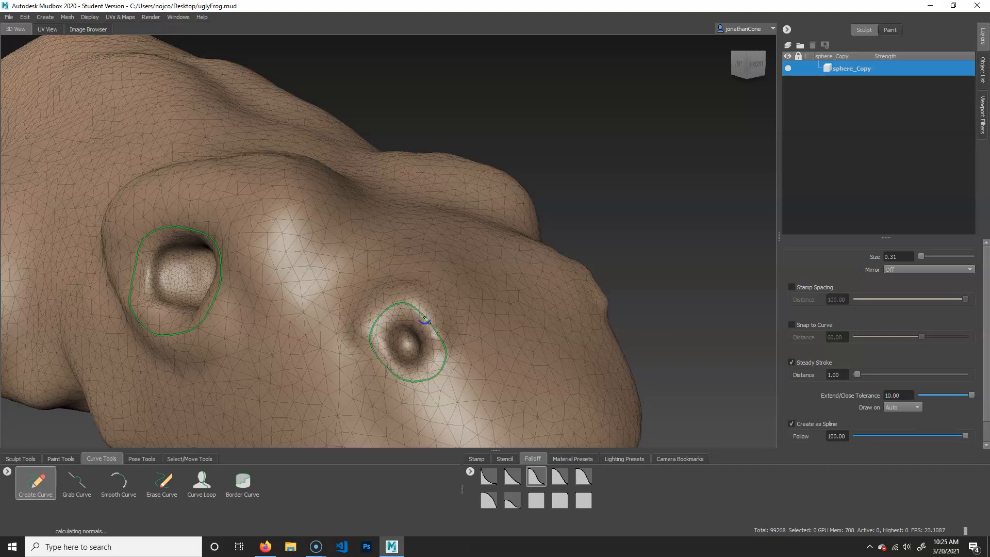
Draw a guide curve along the upper lip up to the jaw corner and another over the bulge above the eye.
{"action": "left_click_drag", "start_coordinate": [483, 347], "coordinate": [450, 330], "text": "alt"}
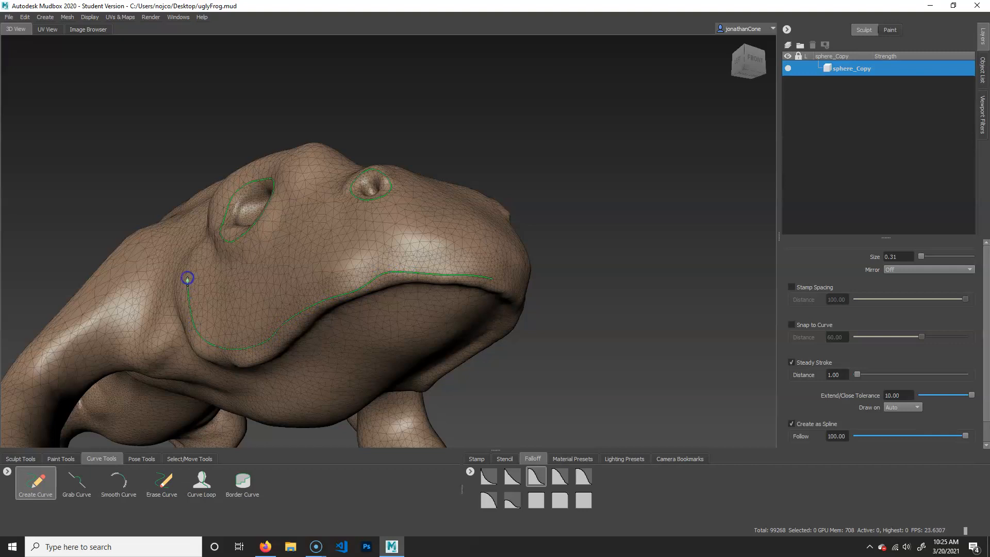
{"action": "left_click_drag", "start_coordinate": [338, 230], "coordinate": [278, 235], "text": "alt"}
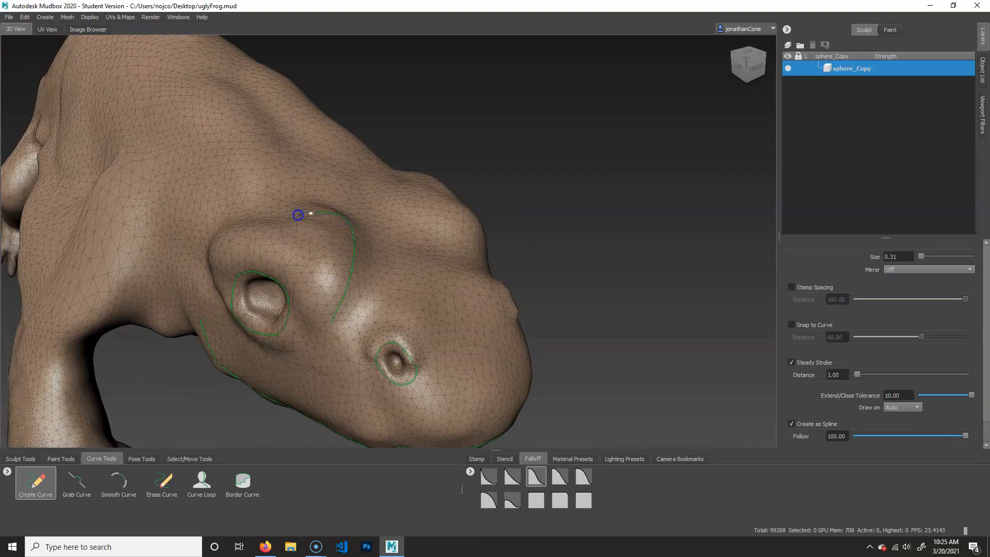
{"action": "left_click_drag", "start_coordinate": [278, 218], "coordinate": [279, 289], "text": "alt"}
Add a curve loop around the frog's neck, just behind the eye bulges.
{"action": "middle_click_drag", "start_coordinate": [319, 361], "coordinate": [495, 219], "text": "alt"}
{"action": "mouse_move", "coordinate": [515, 318]}
{"action": "left_mouse_down", "text": "alt"}
{"action": "mouse_move", "coordinate": [469, 328]}
{"action": "mouse_move", "coordinate": [420, 311]}
{"action": "left_mouse_up", "text": "alt"}
{"action": "mouse_move", "coordinate": [490, 263]}
{"action": "middle_mouse_down", "text": "alt"}
{"action": "mouse_move", "coordinate": [413, 340]}
{"action": "mouse_move", "coordinate": [427, 329]}
{"action": "middle_mouse_up", "text": "alt"}
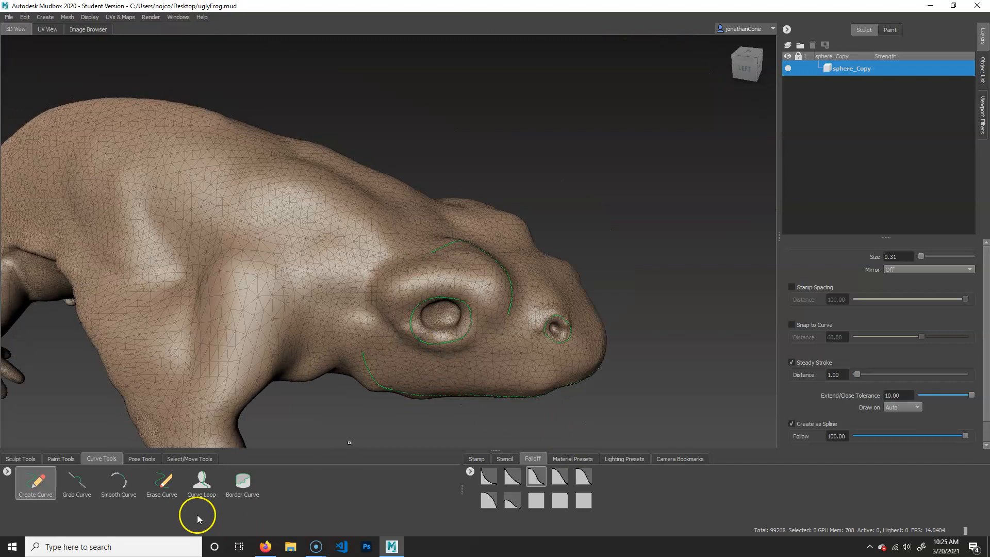
{"action": "left_click", "coordinate": [201, 482]}
{"action": "left_click_drag", "start_coordinate": [462, 343], "coordinate": [564, 279], "text": "alt"}
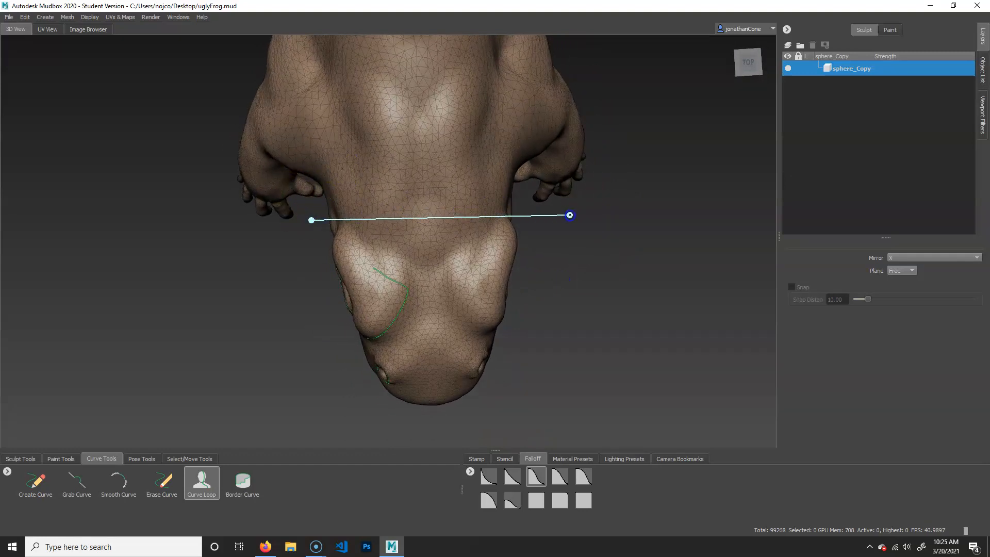
{"action": "left_click_drag", "start_coordinate": [176, 250], "coordinate": [400, 387], "text": "alt"}
{"action": "middle_click_drag", "start_coordinate": [399, 387], "coordinate": [389, 345], "text": "alt"}
{"action": "left_click_drag", "start_coordinate": [390, 346], "coordinate": [480, 296], "text": "alt"}
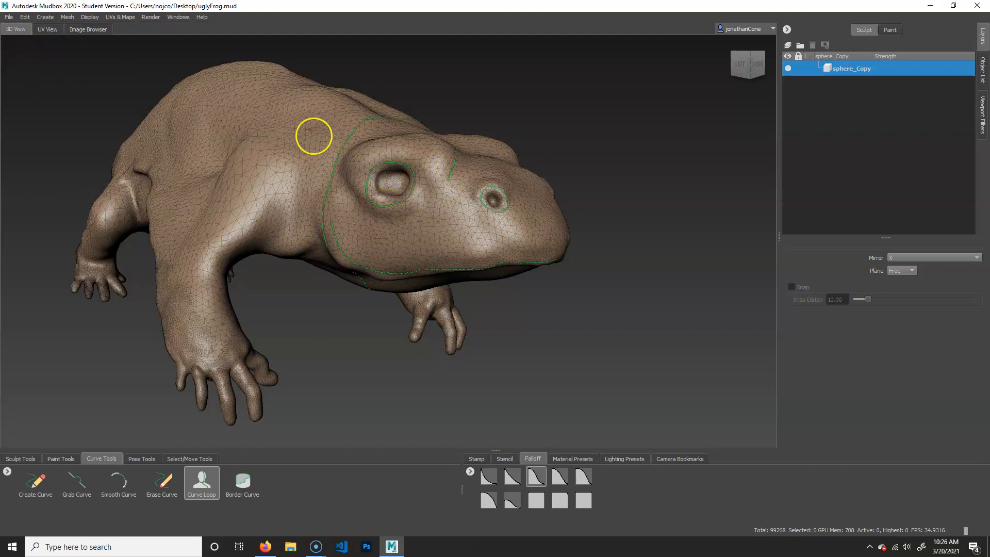
Start a new Retopologize operation for the frog mesh and move its dialog clear of the head.
{"action": "left_click", "coordinate": [67, 17]}
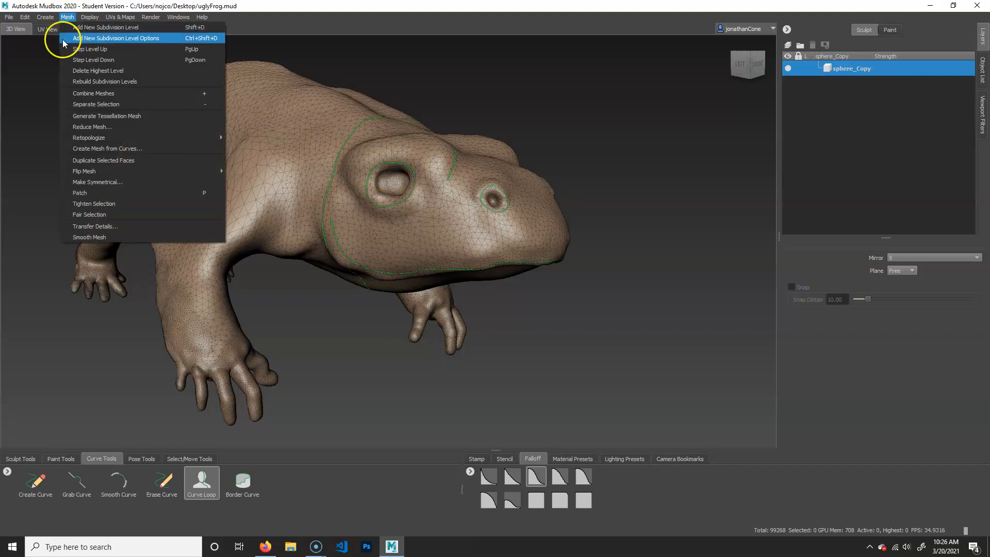
{"action": "mouse_move", "coordinate": [105, 138]}
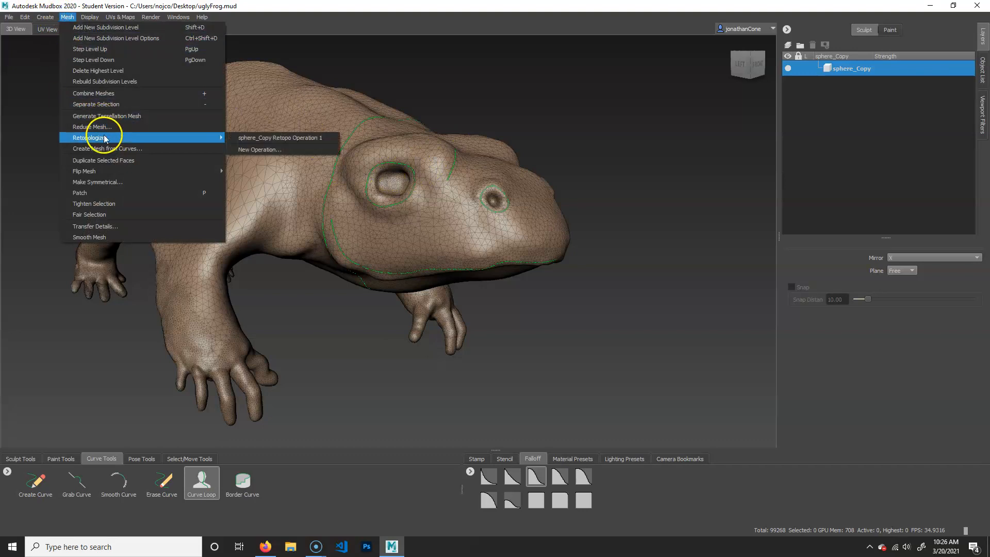
{"action": "left_click", "coordinate": [283, 149]}
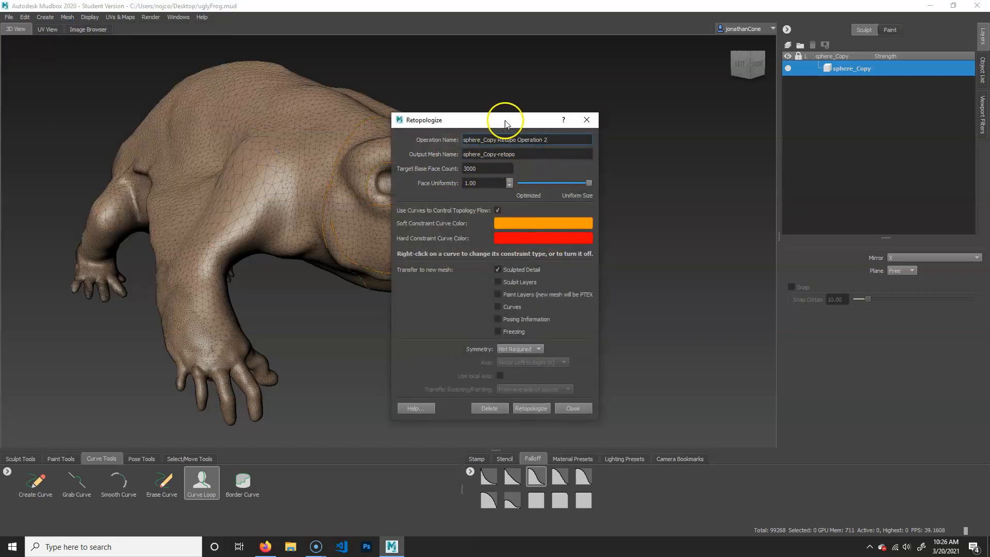
{"action": "left_click_drag", "start_coordinate": [503, 119], "coordinate": [629, 98]}
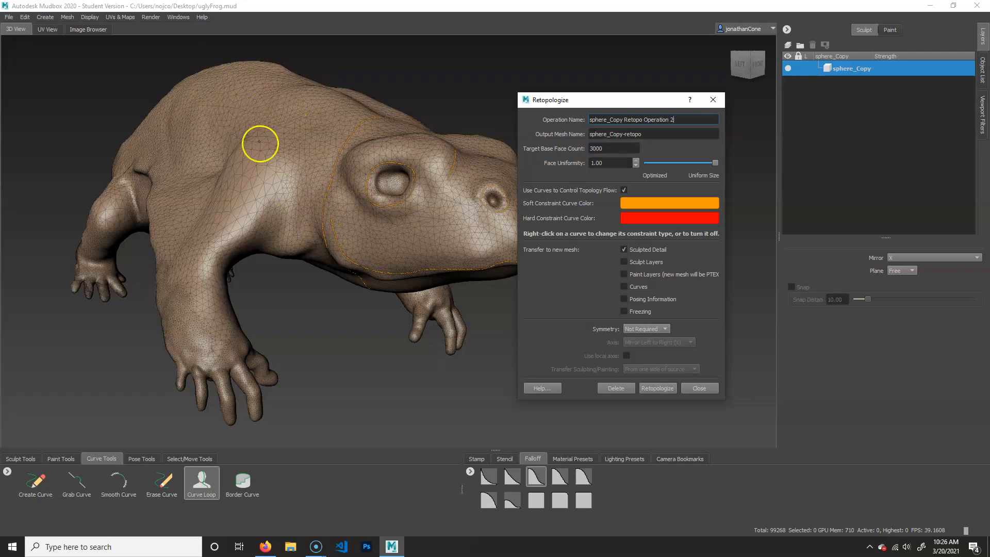
Set the target base face count to 5000 and the face uniformity to 0.49.
{"action": "left_click_drag", "start_coordinate": [152, 274], "coordinate": [297, 240], "text": "alt"}
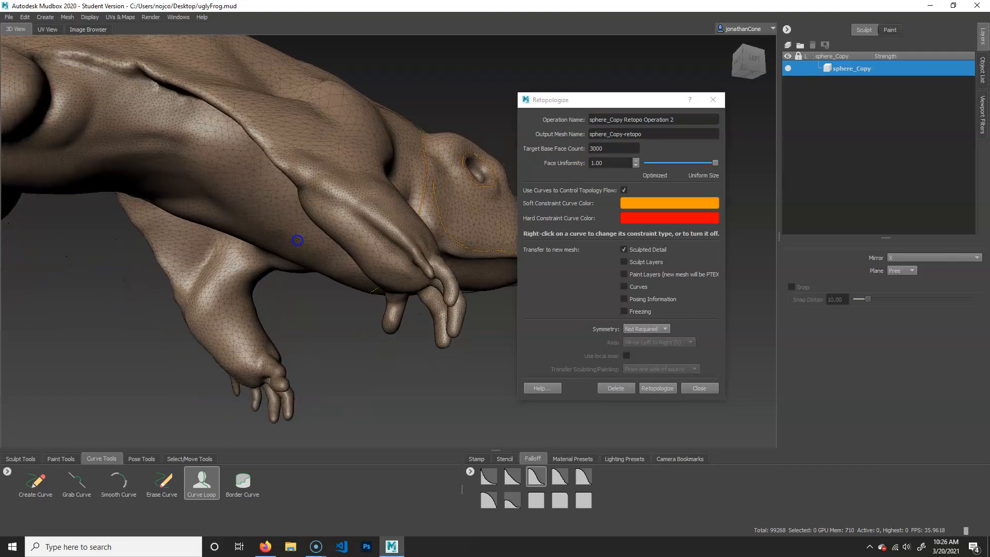
{"action": "left_click_drag", "start_coordinate": [323, 234], "coordinate": [258, 240], "text": "alt"}
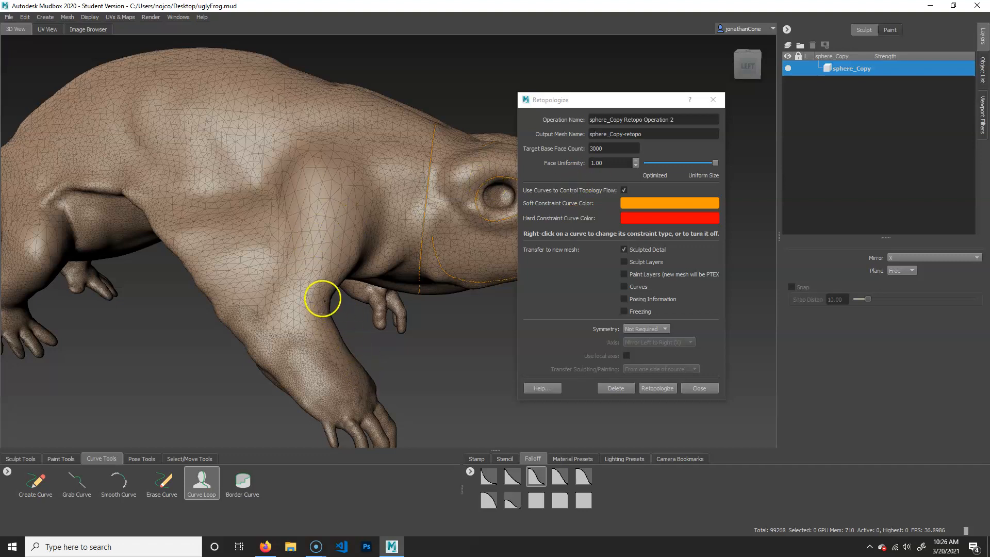
{"action": "scroll", "coordinate": [353, 277], "scroll_direction": "down", "scroll_amount": 3}
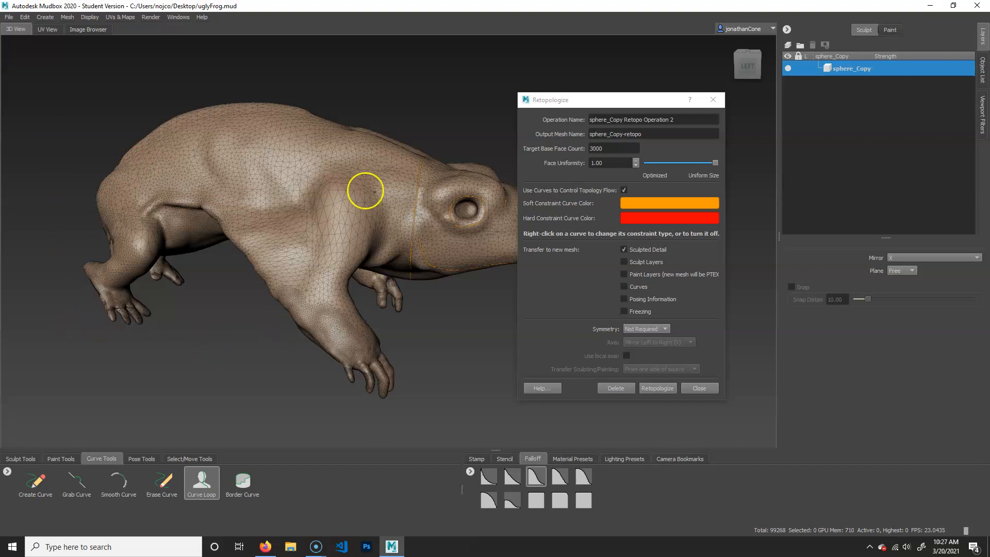
{"action": "left_click", "coordinate": [609, 147]}
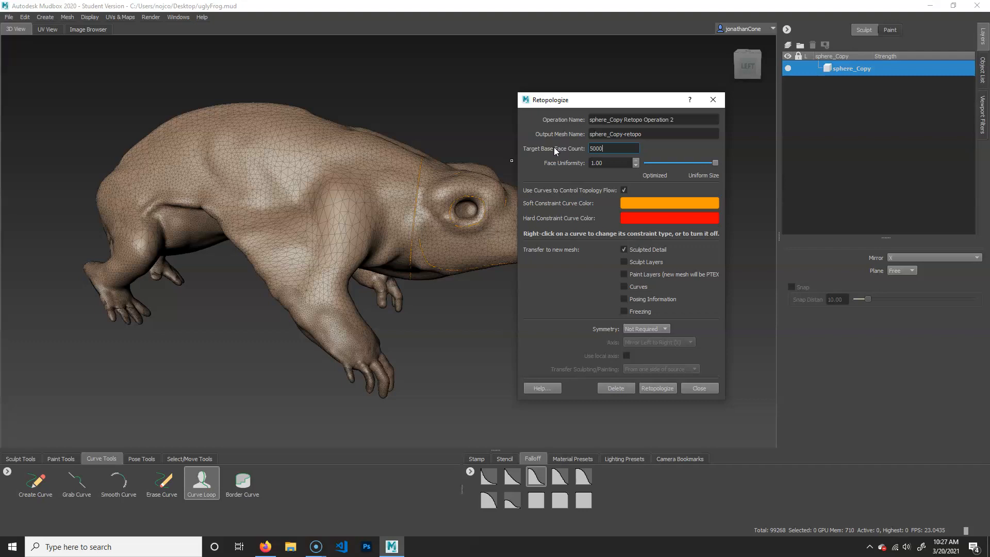
{"action": "left_click", "coordinate": [651, 154]}
{"action": "left_click_drag", "start_coordinate": [716, 162], "coordinate": [690, 164]}
{"action": "mouse_move", "coordinate": [570, 163]}
Change the curve around the eye socket to a hard constraint.
{"action": "left_click_drag", "start_coordinate": [379, 227], "coordinate": [329, 228], "text": "alt"}
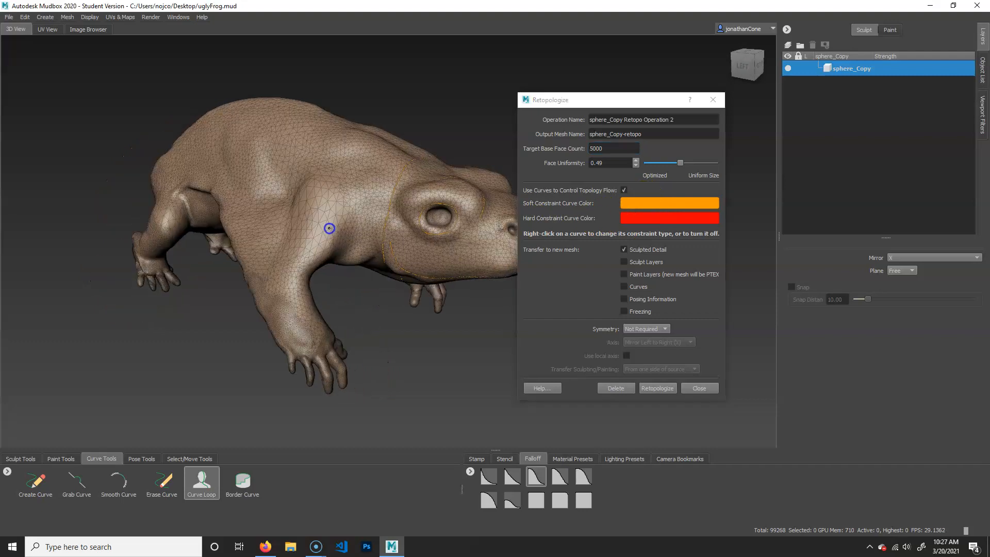
{"action": "right_click_drag", "start_coordinate": [329, 228], "coordinate": [409, 227], "text": "alt"}
{"action": "middle_click_drag", "start_coordinate": [409, 228], "coordinate": [356, 251], "text": "alt"}
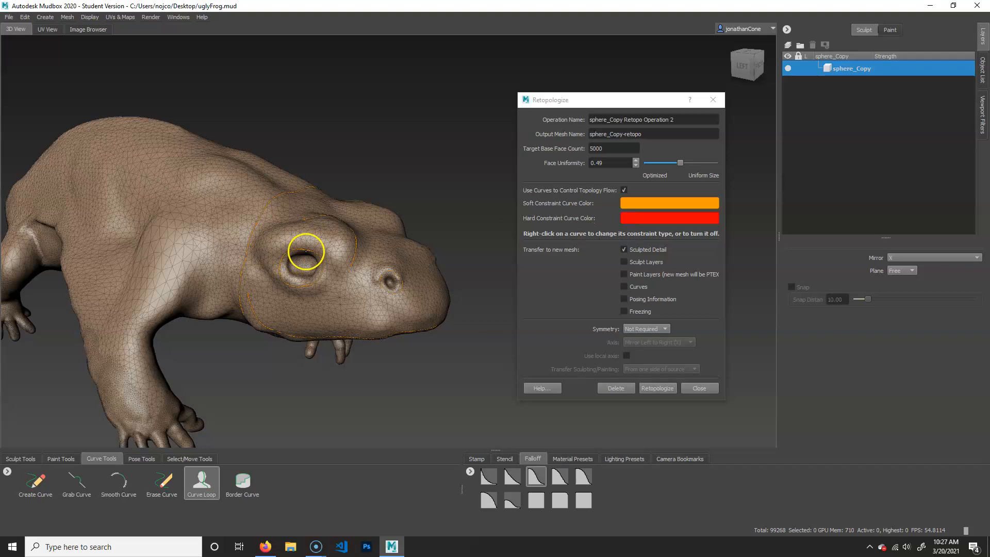
{"action": "scroll", "coordinate": [306, 252], "scroll_direction": "up", "scroll_amount": 3}
{"action": "right_click", "coordinate": [276, 265]}
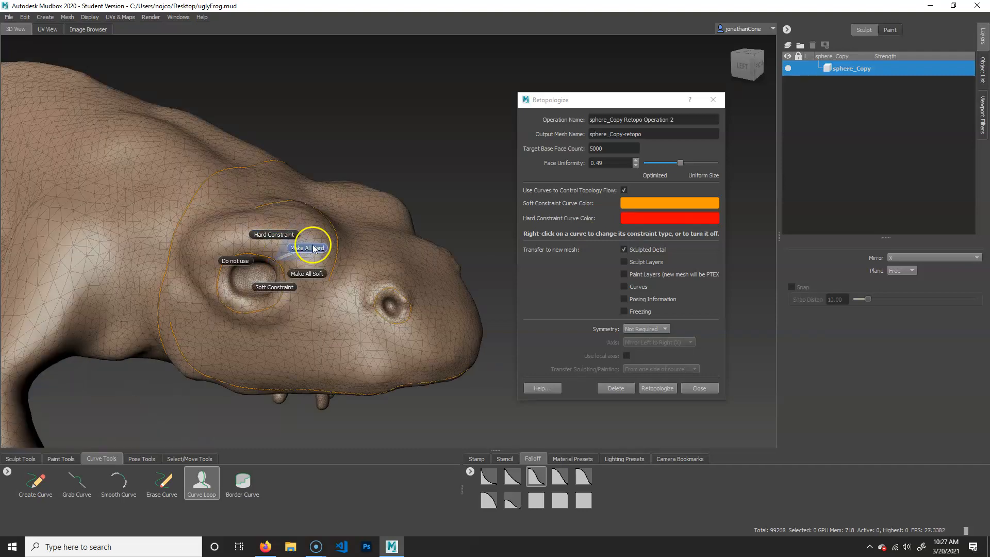
{"action": "left_click", "coordinate": [272, 236]}
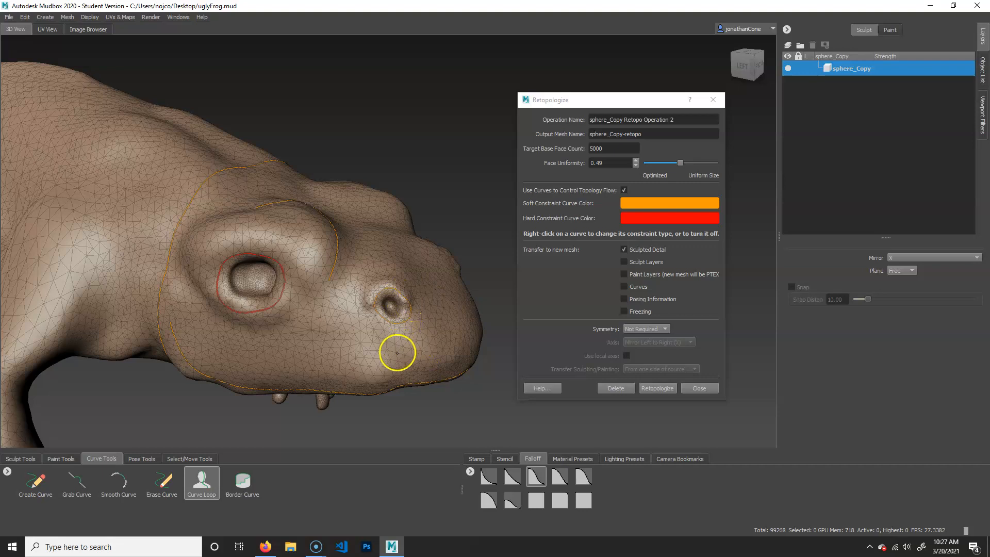
Make the curve along the mouth line a hard constraint.
{"action": "left_click_drag", "start_coordinate": [398, 411], "coordinate": [394, 356], "text": "alt"}
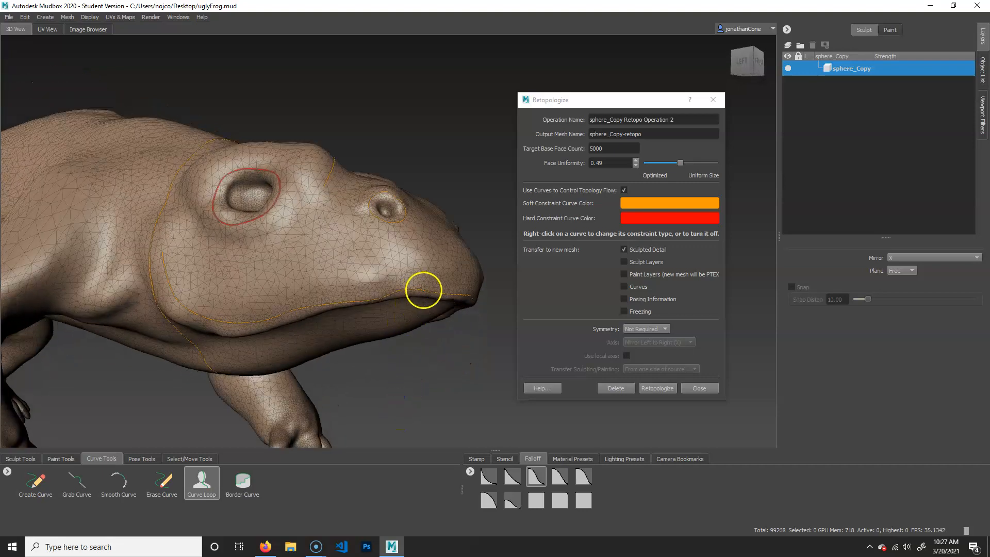
{"action": "right_click", "coordinate": [423, 290]}
{"action": "left_click", "coordinate": [428, 271]}
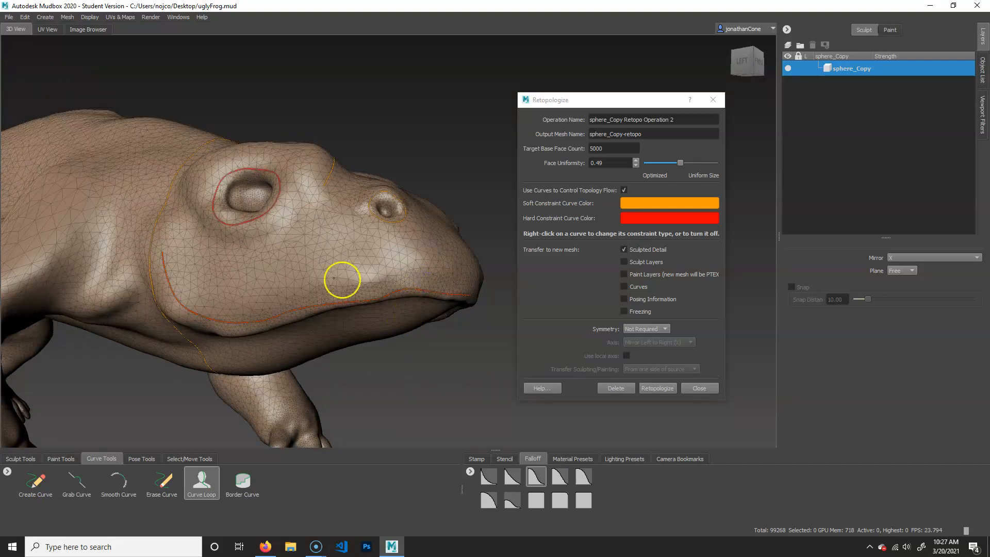
Turn off the transfer of sculpted detail and set the retopology symmetry to Based on Axis.
{"action": "left_click_drag", "start_coordinate": [343, 281], "coordinate": [354, 272], "text": "alt"}
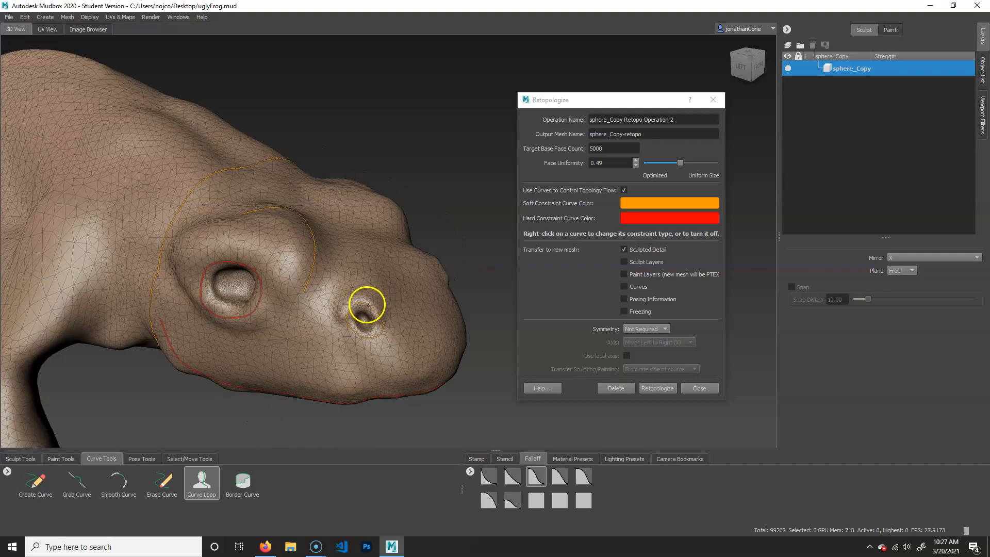
{"action": "right_click_drag", "start_coordinate": [358, 293], "coordinate": [225, 281], "text": "alt"}
{"action": "middle_click_drag", "start_coordinate": [225, 280], "coordinate": [278, 262], "text": "alt"}
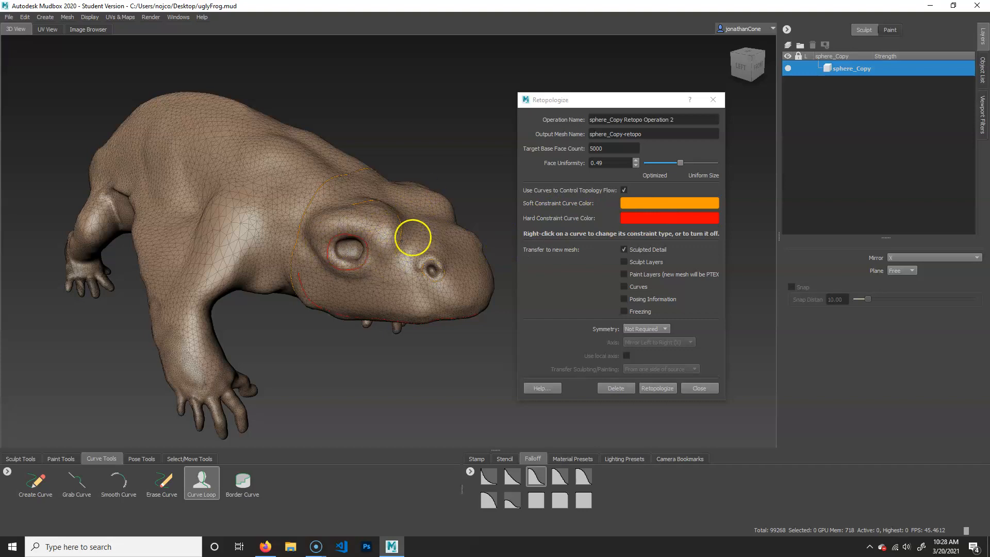
{"action": "left_click", "coordinate": [623, 251]}
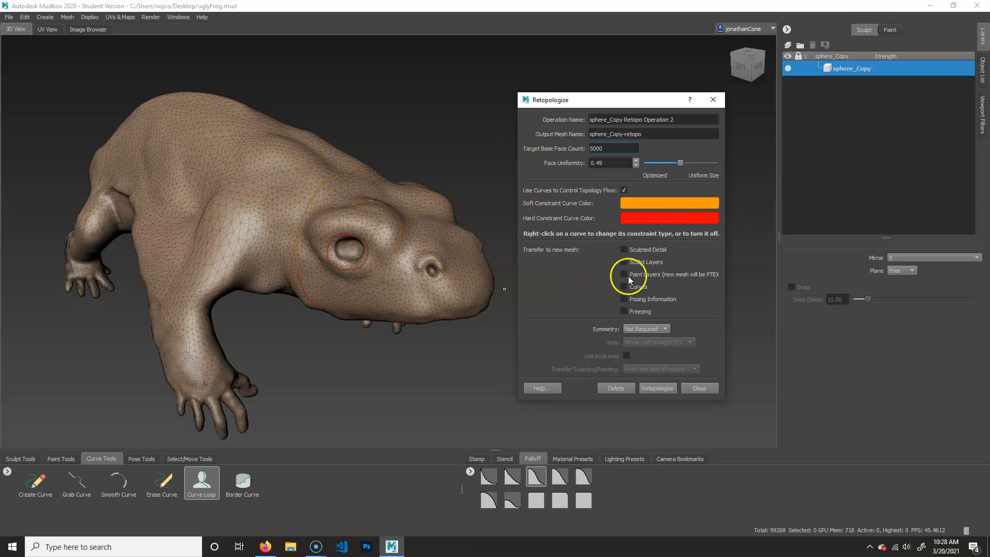
{"action": "left_click", "coordinate": [645, 329]}
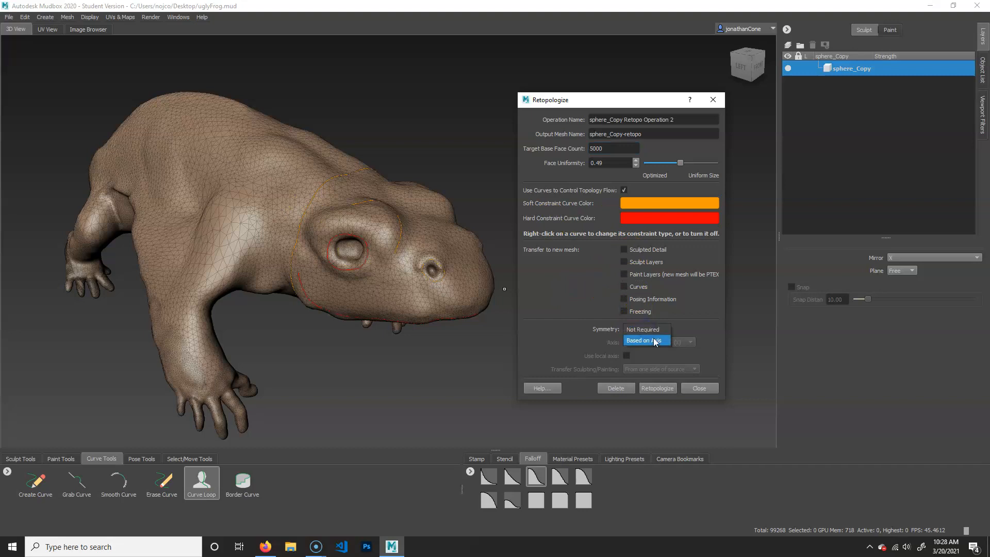
{"action": "left_click", "coordinate": [654, 340]}
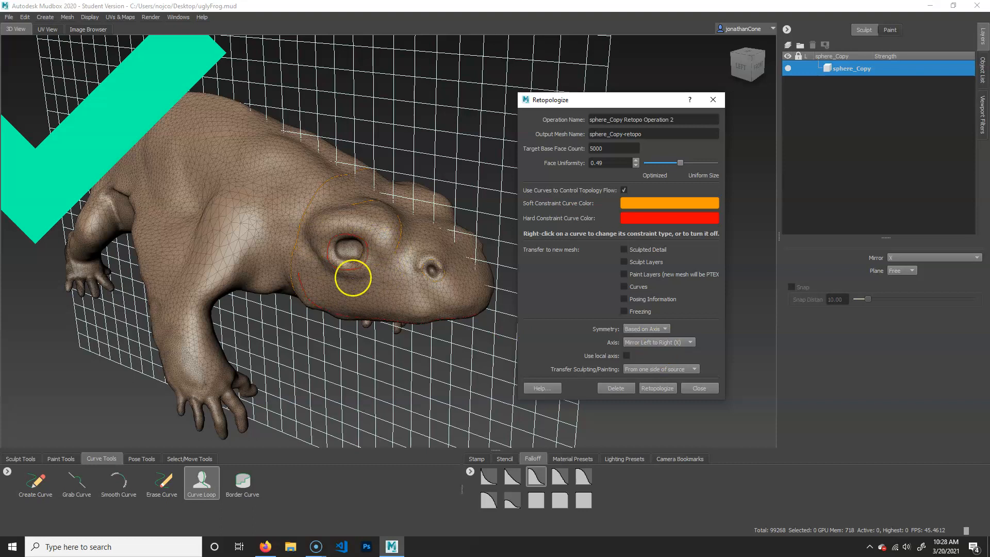
Retopologize the frog mesh with the current curve constraints and the left-to-right X-axis symmetry.
{"action": "left_click_drag", "start_coordinate": [338, 308], "coordinate": [160, 185], "text": "alt"}
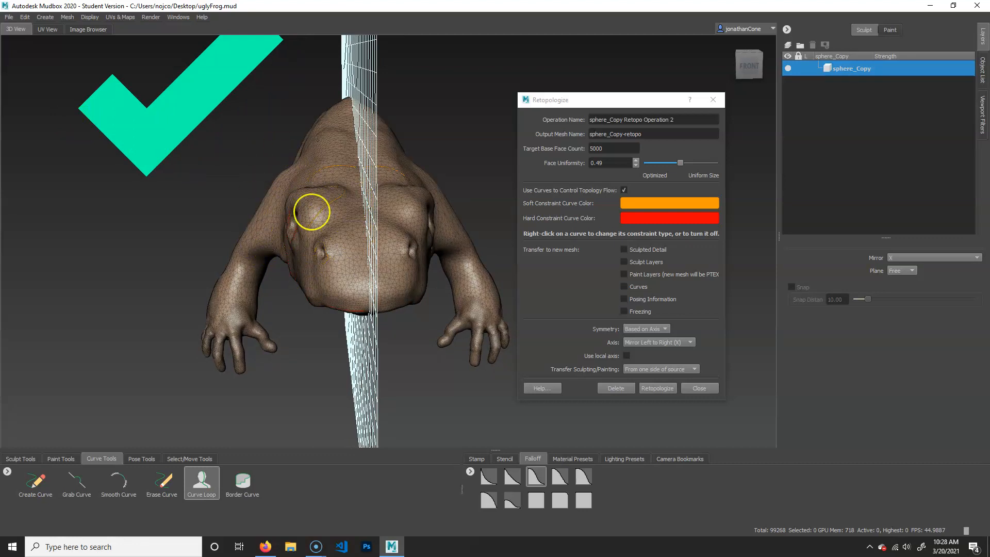
{"action": "left_click_drag", "start_coordinate": [289, 171], "coordinate": [454, 315], "text": "alt"}
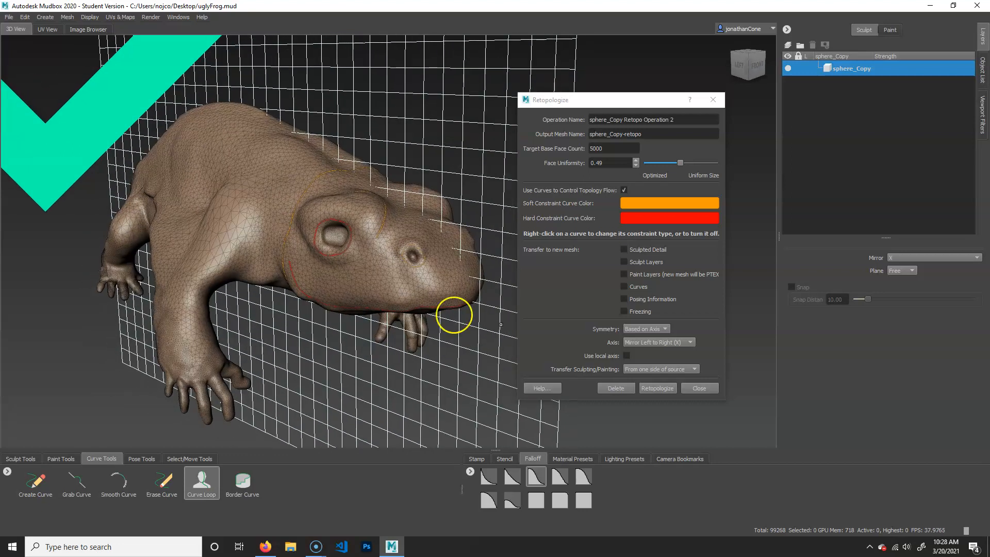
{"action": "left_click", "coordinate": [664, 387]}
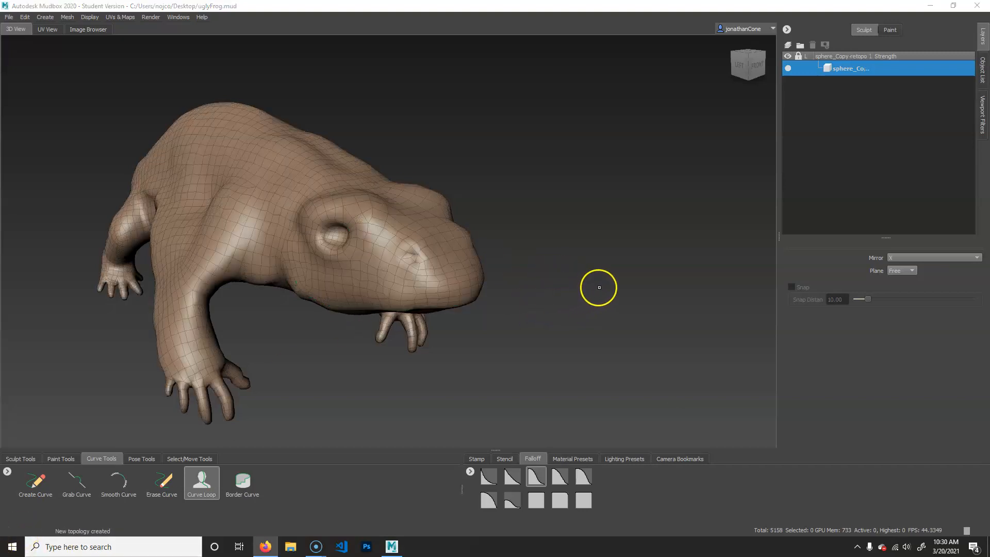
Examine the new topology up close around the frog's nostril, eye and mouth.
{"action": "left_click_drag", "start_coordinate": [624, 292], "coordinate": [411, 282], "text": "alt"}
{"action": "scroll", "coordinate": [621, 307], "scroll_direction": "up", "scroll_amount": 4}
{"action": "scroll", "coordinate": [411, 281], "scroll_direction": "up", "scroll_amount": 3}
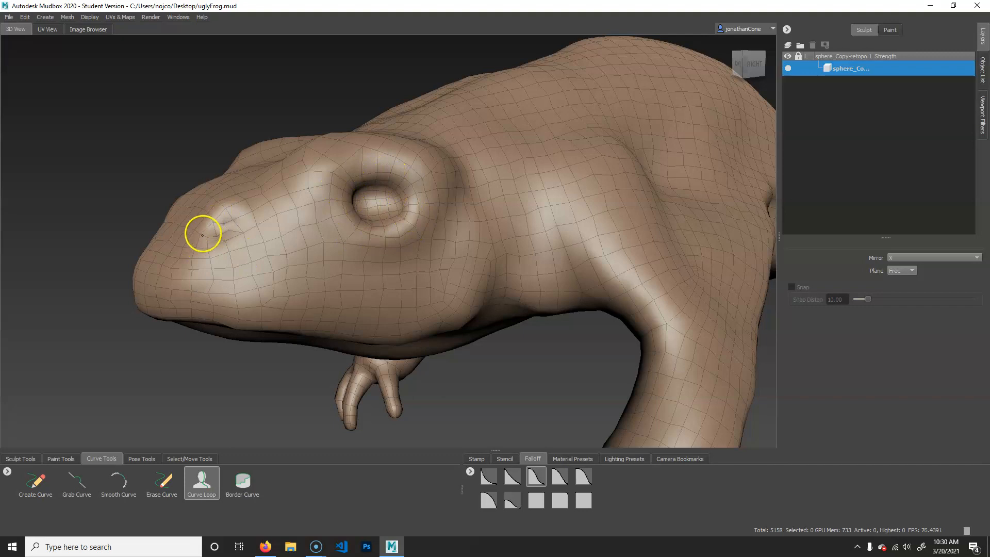
{"action": "left_click_drag", "start_coordinate": [222, 235], "coordinate": [270, 239], "text": "alt"}
{"action": "scroll", "coordinate": [307, 251], "scroll_direction": "up", "scroll_amount": 2}
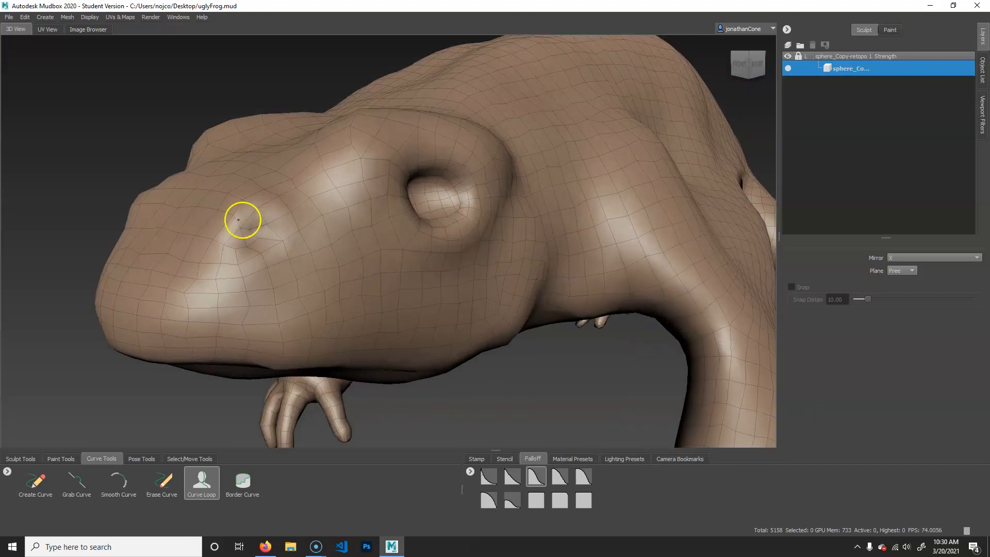
{"action": "left_click_drag", "start_coordinate": [282, 230], "coordinate": [165, 243], "text": "alt"}
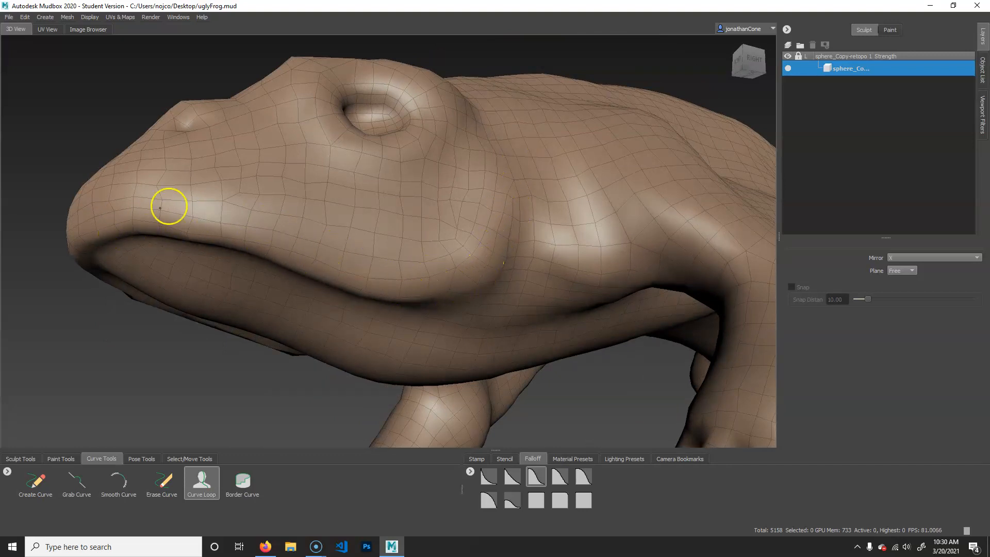
Inspect the edge flow of the retopologized mesh across the frog's whole body, legs, back and brow.
{"action": "right_click_drag", "start_coordinate": [495, 227], "coordinate": [297, 247], "text": "alt"}
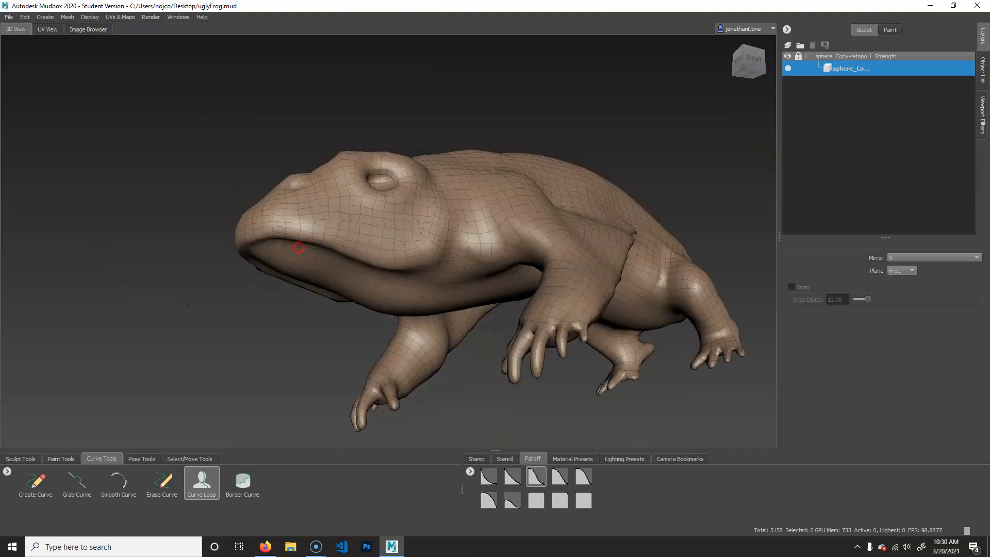
{"action": "left_click_drag", "start_coordinate": [297, 247], "coordinate": [488, 305], "text": "alt"}
{"action": "right_click_drag", "start_coordinate": [489, 304], "coordinate": [433, 289], "text": "alt"}
{"action": "left_click_drag", "start_coordinate": [508, 294], "coordinate": [712, 307], "text": "alt"}
{"action": "middle_click_drag", "start_coordinate": [458, 311], "coordinate": [426, 191], "text": "alt"}
{"action": "right_click_drag", "start_coordinate": [425, 191], "coordinate": [603, 218], "text": "alt"}
{"action": "left_click_drag", "start_coordinate": [603, 219], "coordinate": [375, 282], "text": "alt"}
{"action": "right_click_drag", "start_coordinate": [247, 274], "coordinate": [360, 285], "text": "alt"}
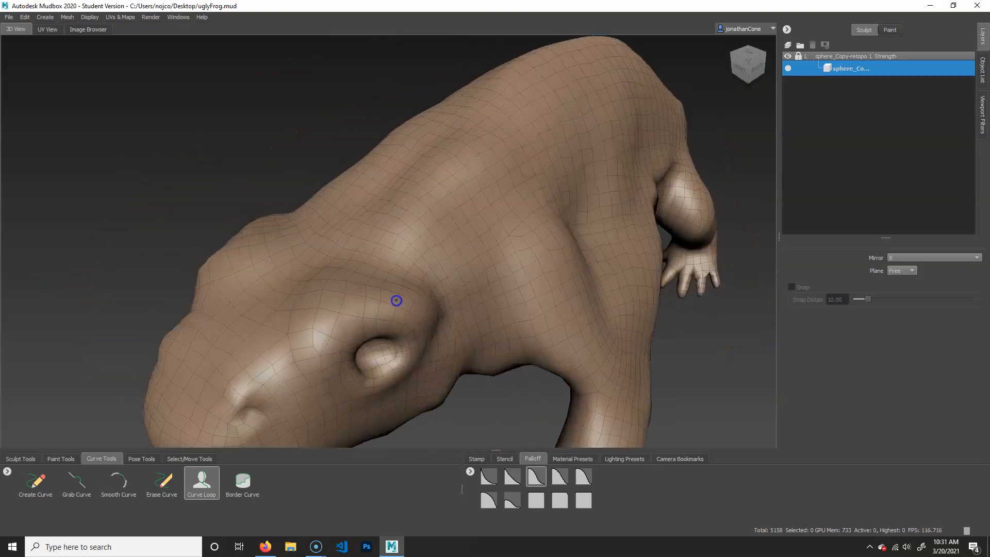